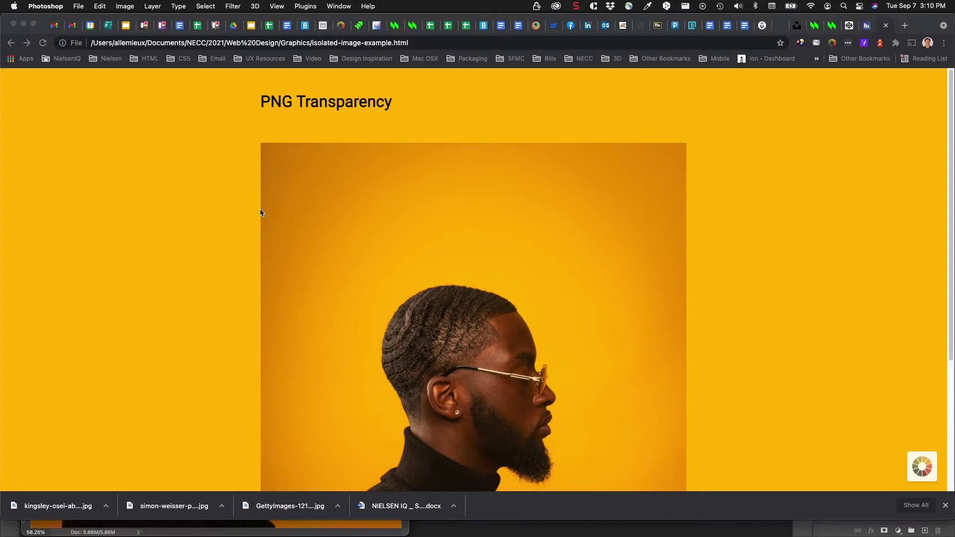
- With the Quick Selection tool, paint over the man's head, face and beard
scroll(510, 301, down, 4)
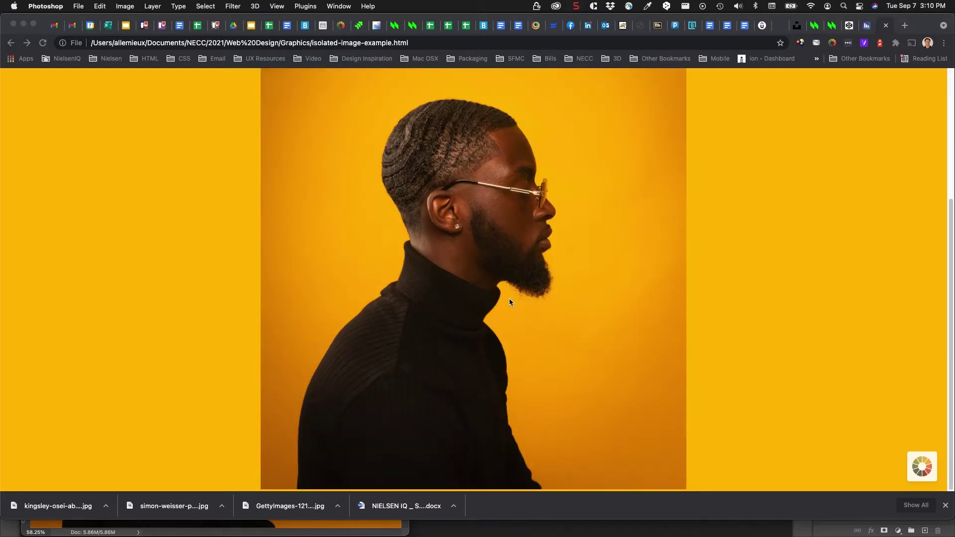
scroll(509, 301, up, 4)
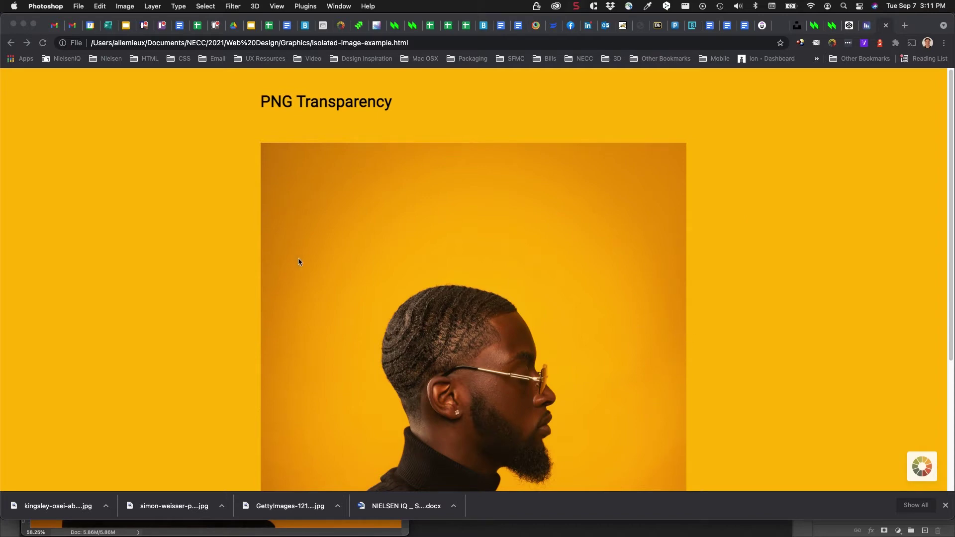
scroll(298, 261, down, 4)
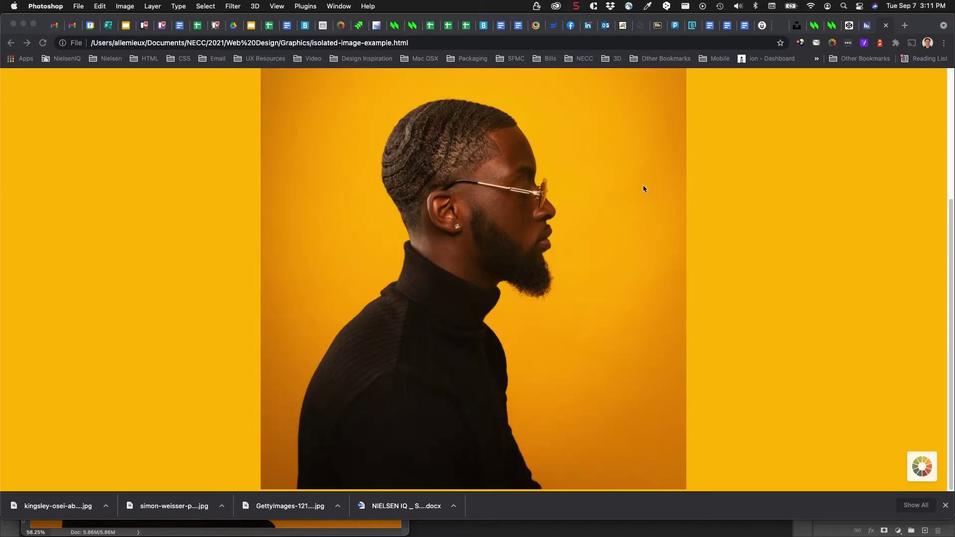
scroll(643, 184, up, 4)
scroll(631, 188, down, 3)
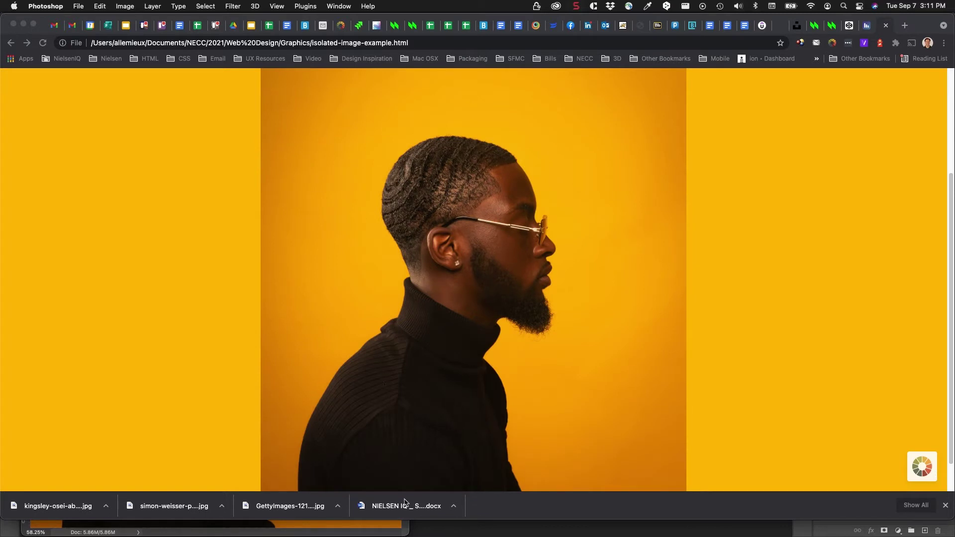
scroll(562, 176, up, 3)
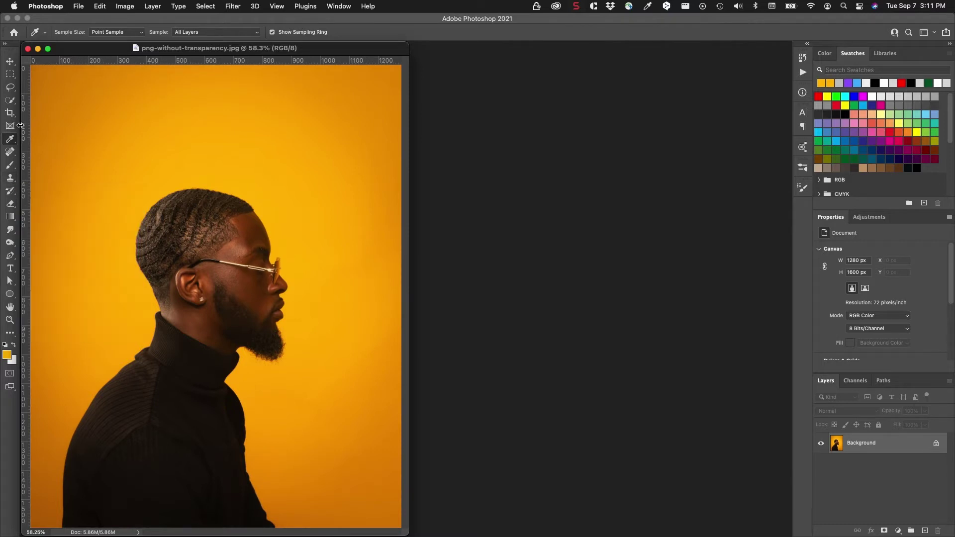
click(11, 102)
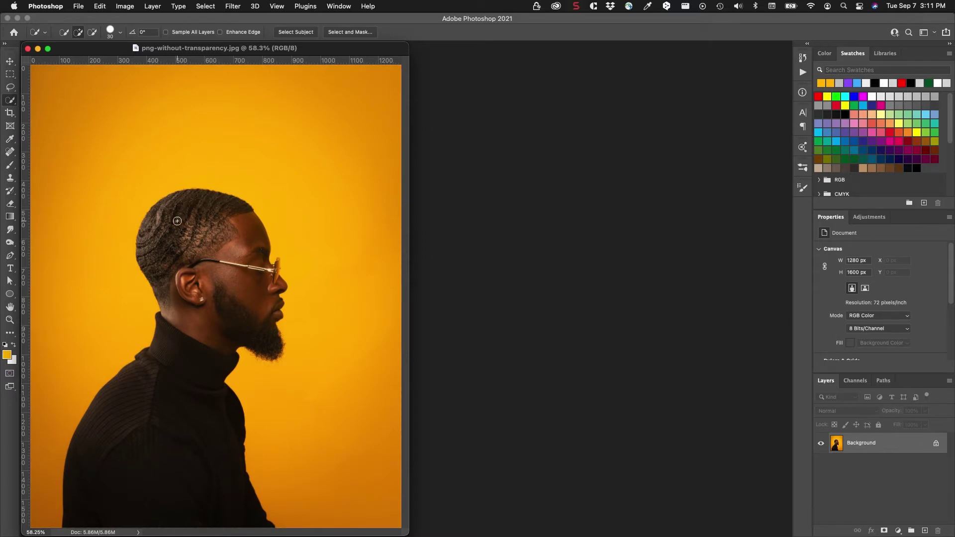
mouse_move(177, 220)
mouse_down()
mouse_move(209, 278)
mouse_move(200, 338)
mouse_move(171, 397)
mouse_up()
- Zoom in close on the glasses and nose to refine the Quick Selection there
drag(256, 274, 186, 268)
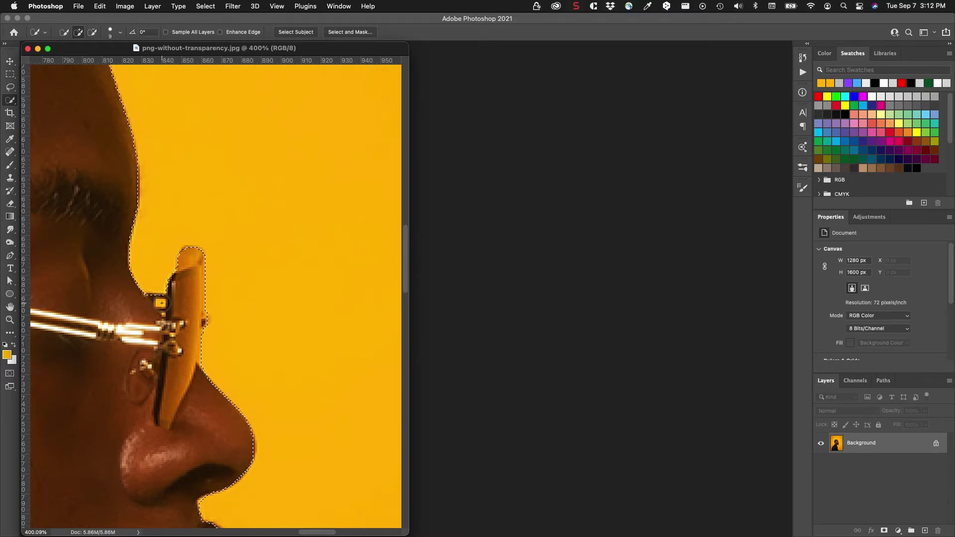
key(b)
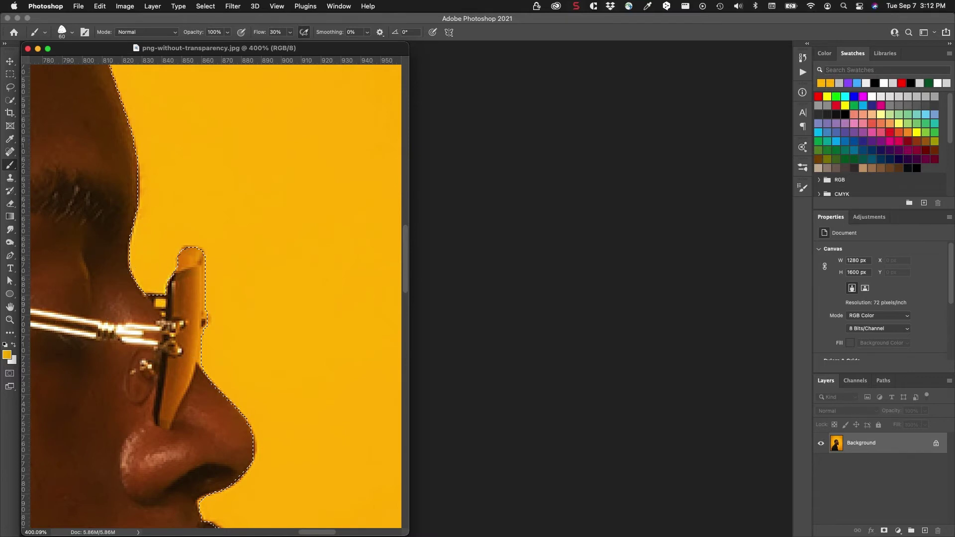
click(10, 100)
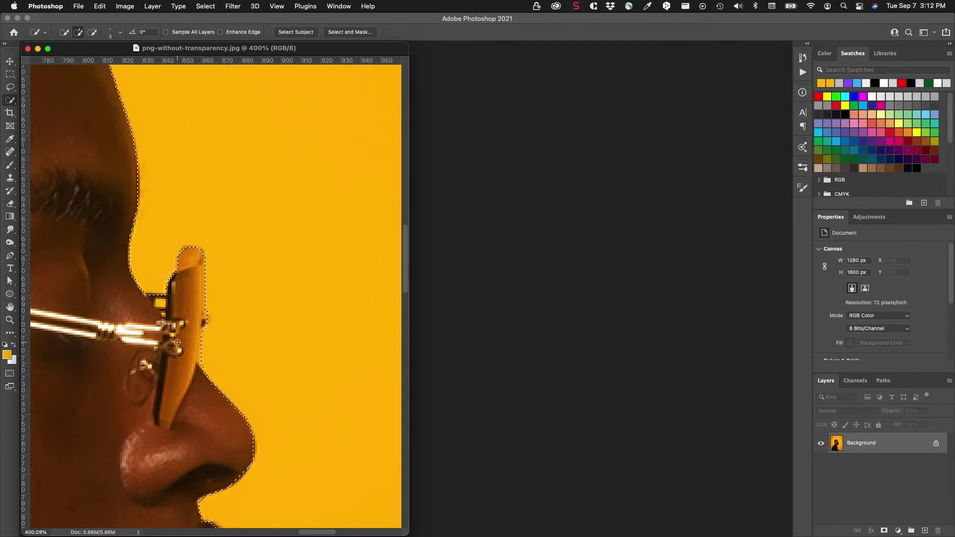
- Zoom out to head and shoulders and mask out everything outside the selected man
key(super+1)
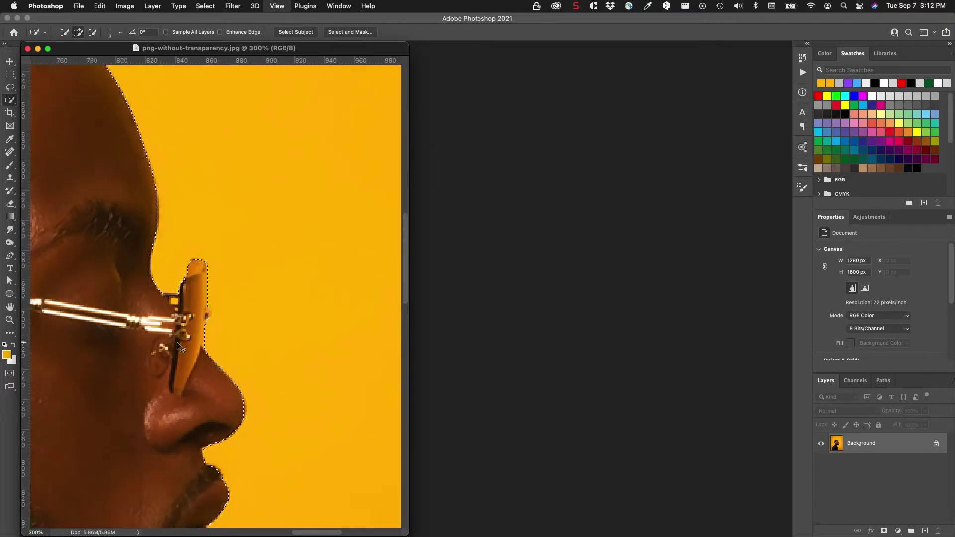
key(super+minus)
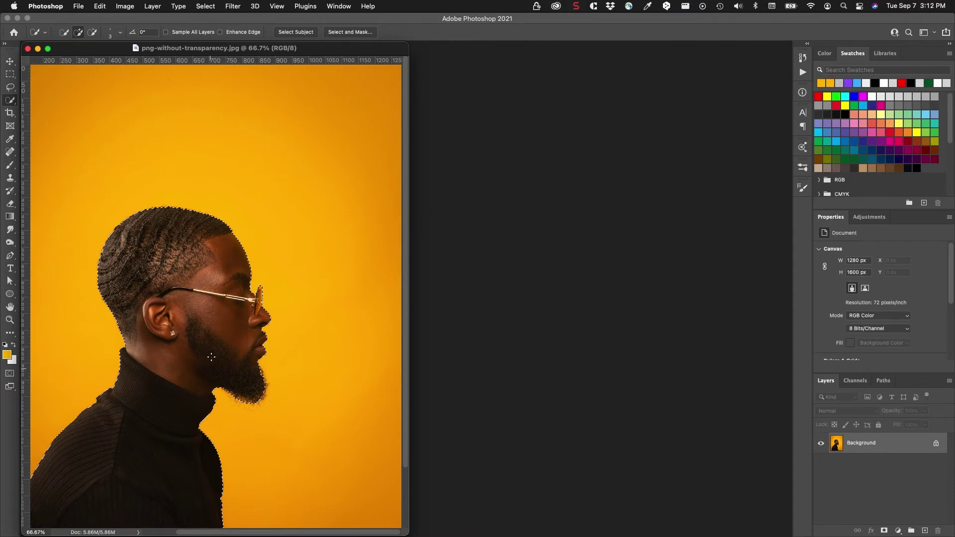
drag(199, 258, 251, 217)
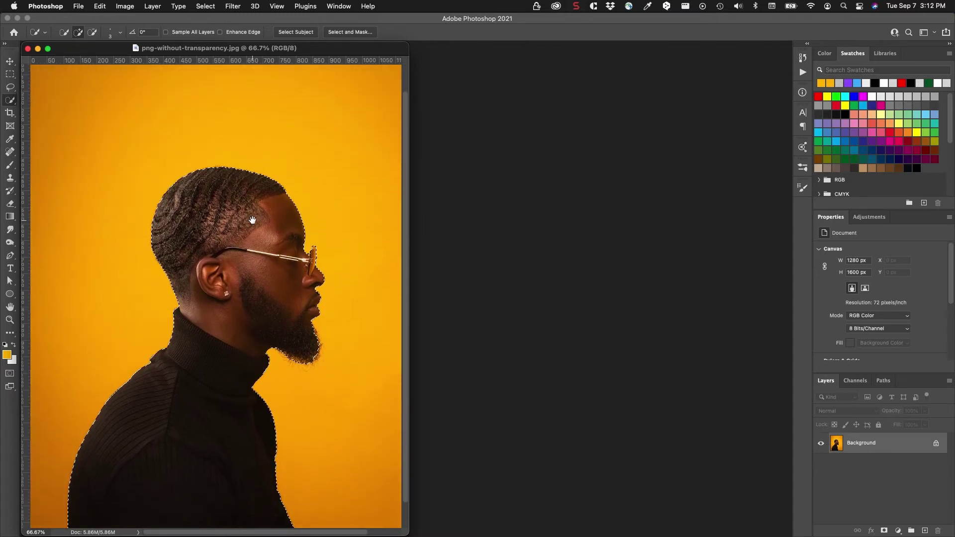
click(884, 531)
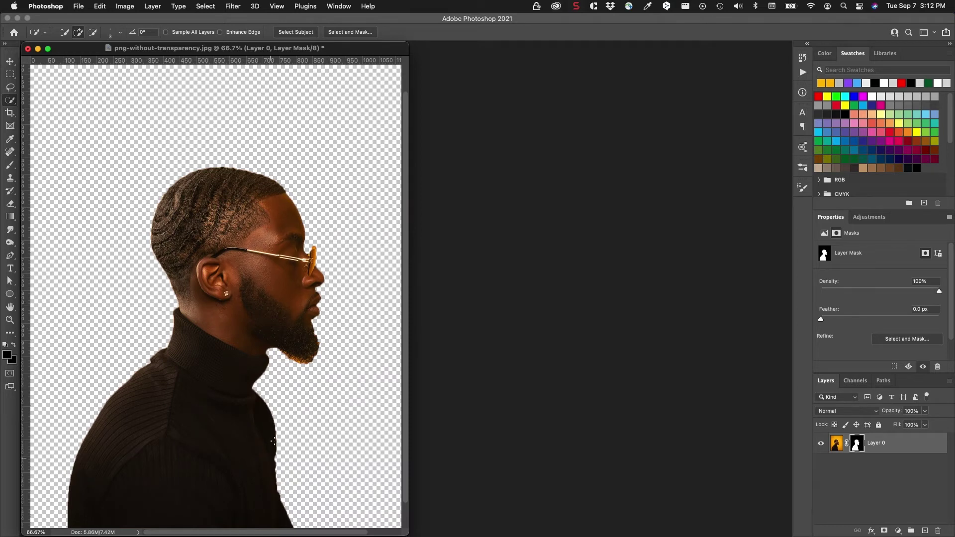
- Move the masked man lower on the transparent canvas, away from the top edge
drag(403, 440, 409, 396)
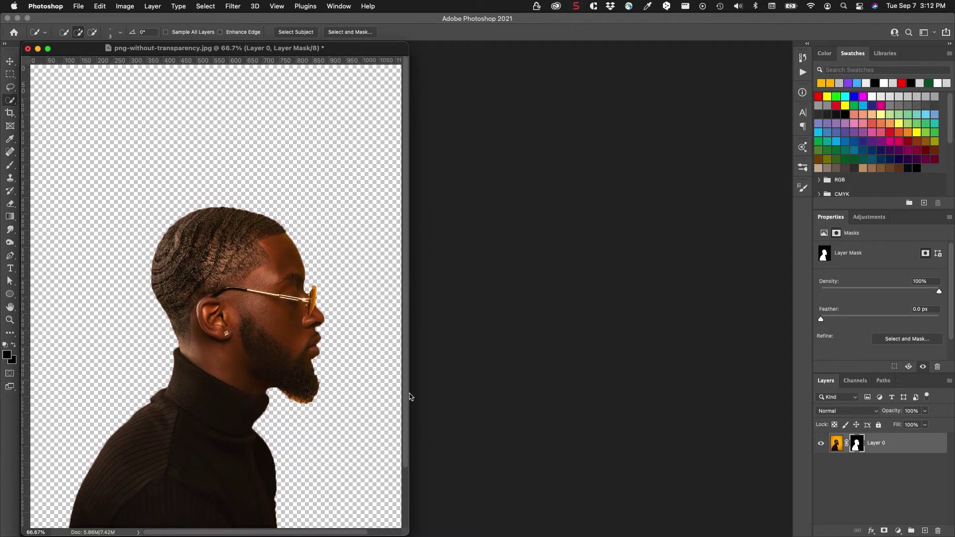
- Crop the canvas to 929 × 1258 px, trimming empty space from the top and both sides
key(c)
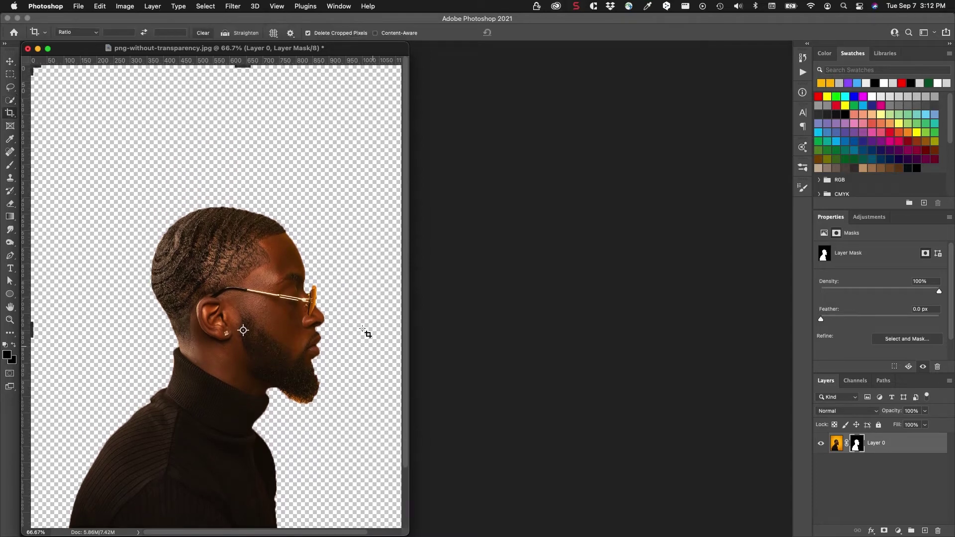
drag(240, 66, 232, 121)
drag(408, 130, 529, 127)
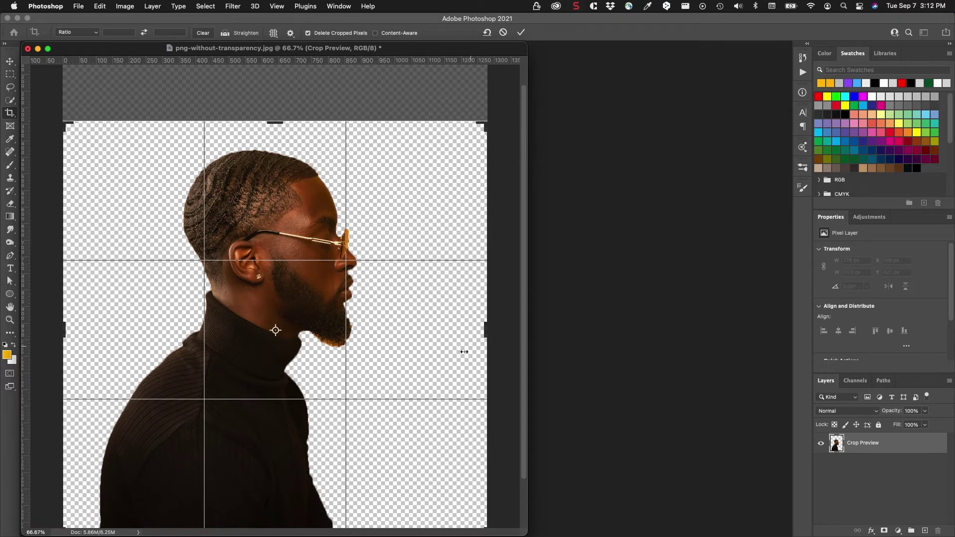
scroll(422, 373, down, 2)
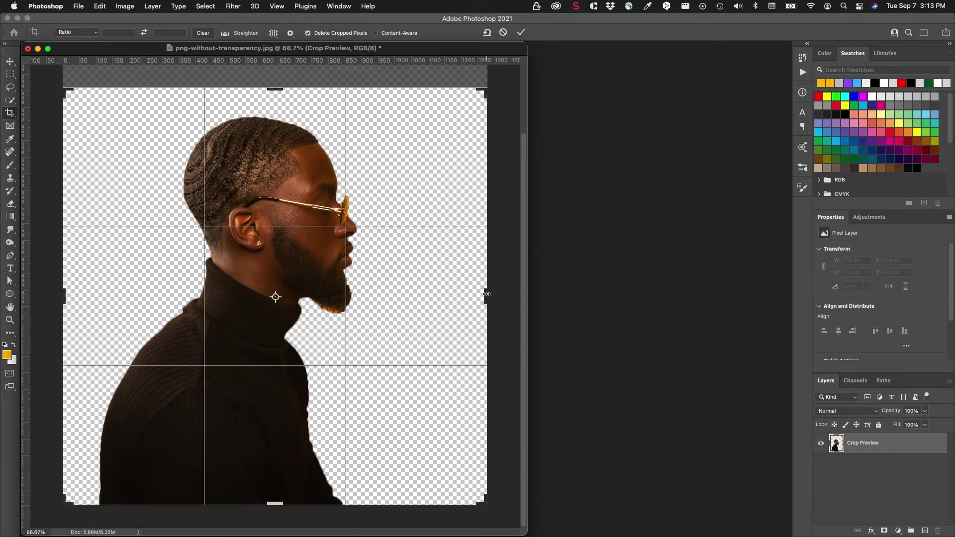
drag(487, 294, 428, 295)
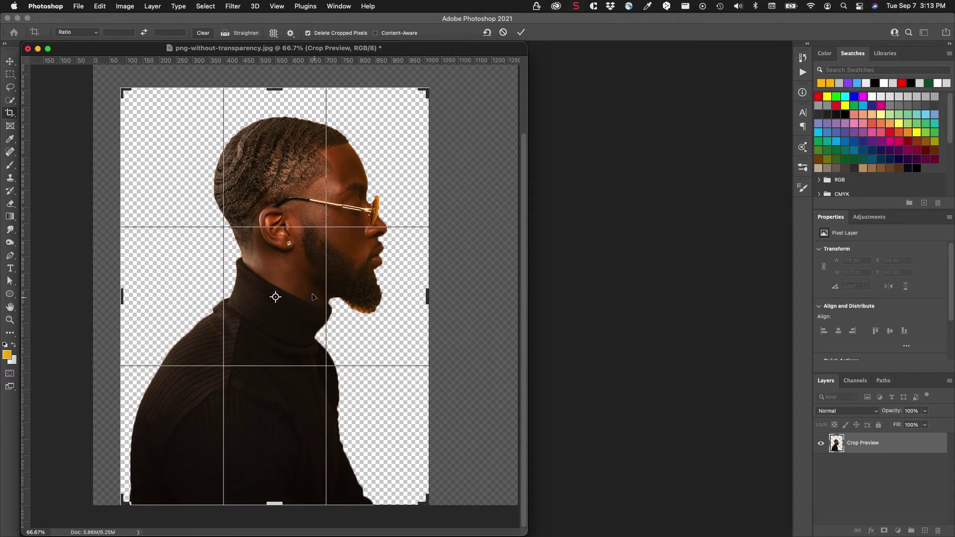
key(Return)
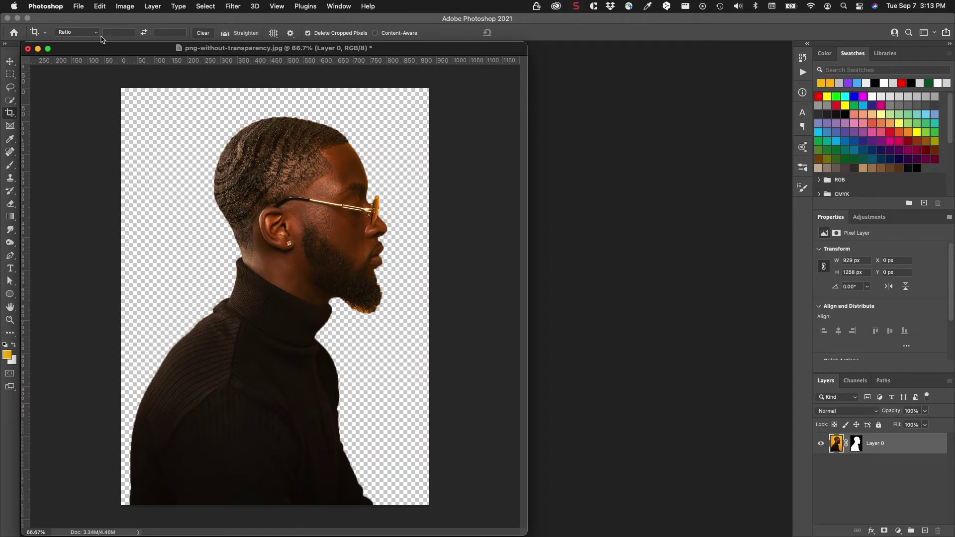
- Export the image as a PNG with background transparency enabled
click(82, 6)
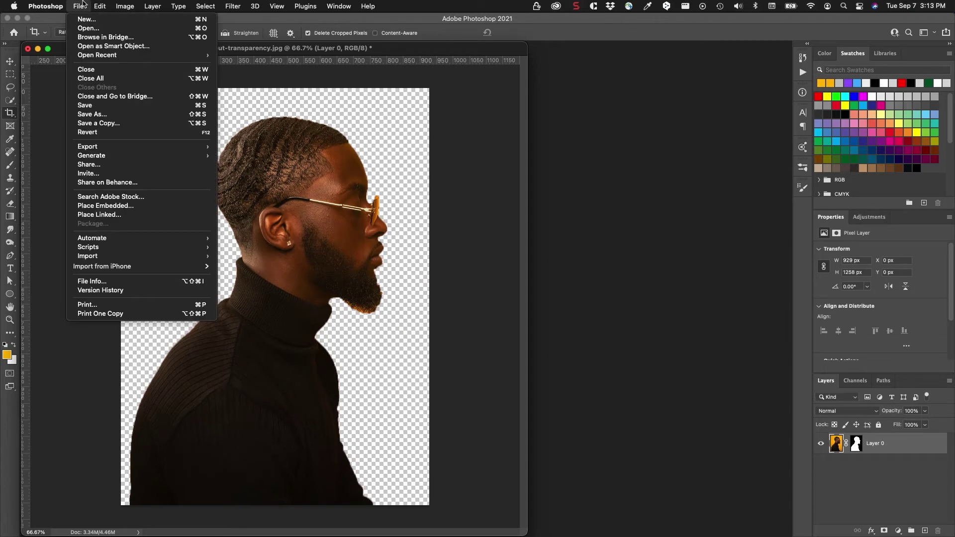
mouse_move(184, 148)
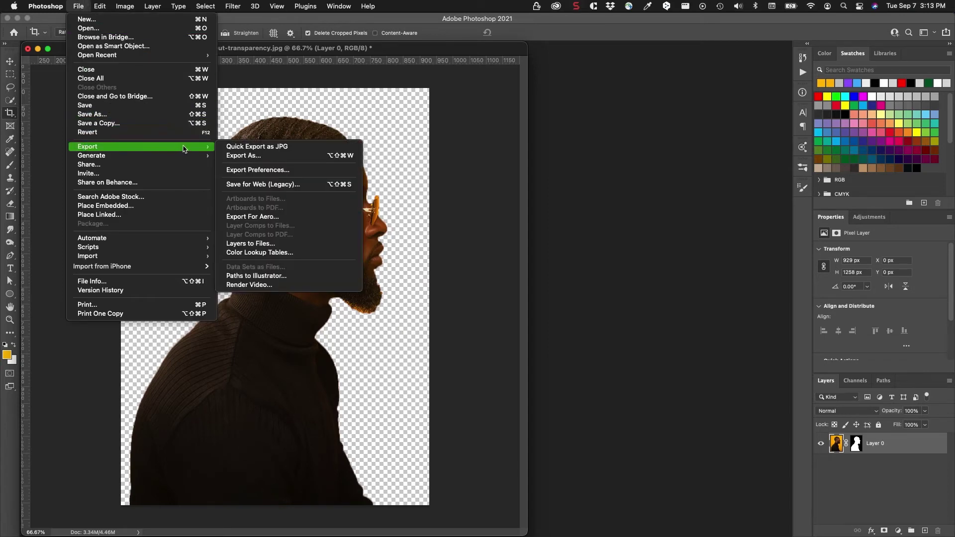
click(243, 156)
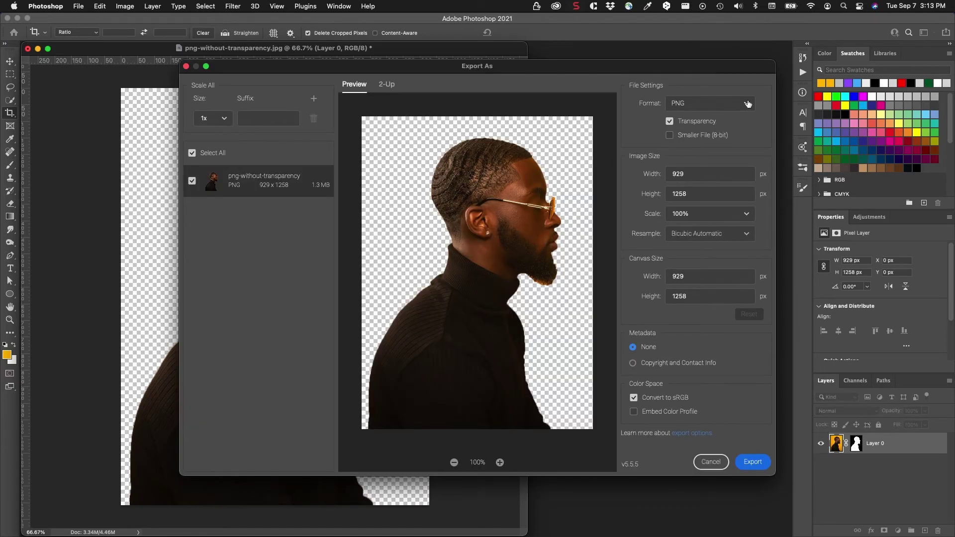
click(669, 122)
click(757, 466)
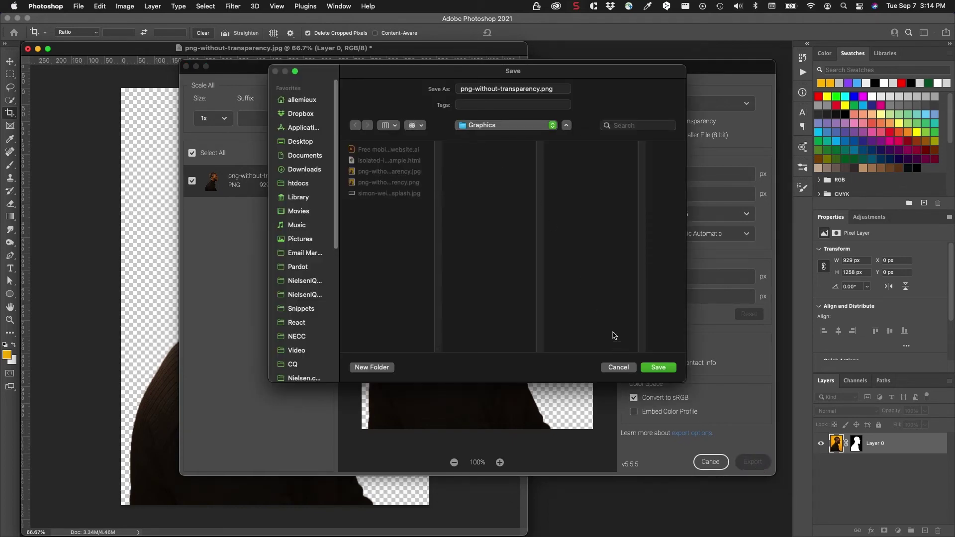
- Save the export as png-with-transparency.png in the Graphics folder
click(542, 90)
click(499, 90)
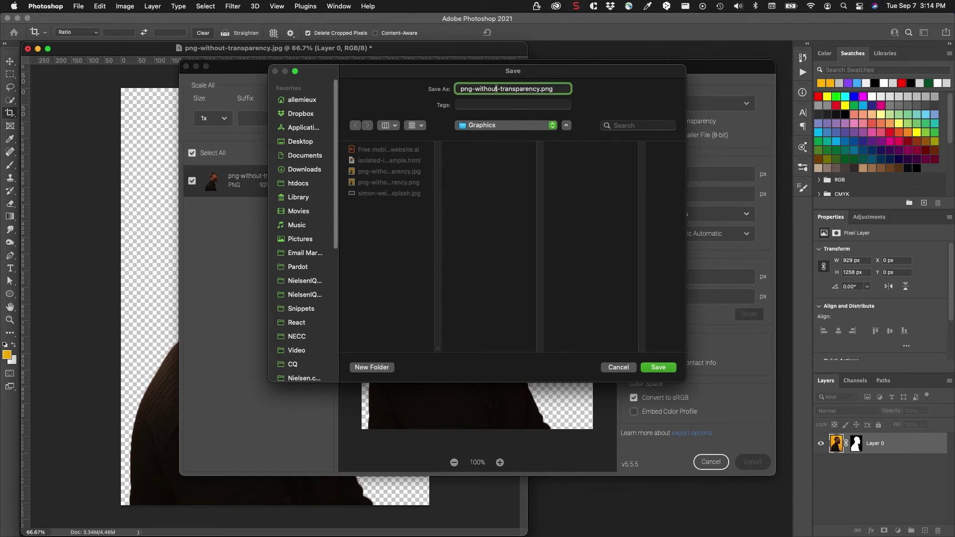
key(BackSpace)
key(BackSpace)
key(BackSpace)
text(h)
key(Return)
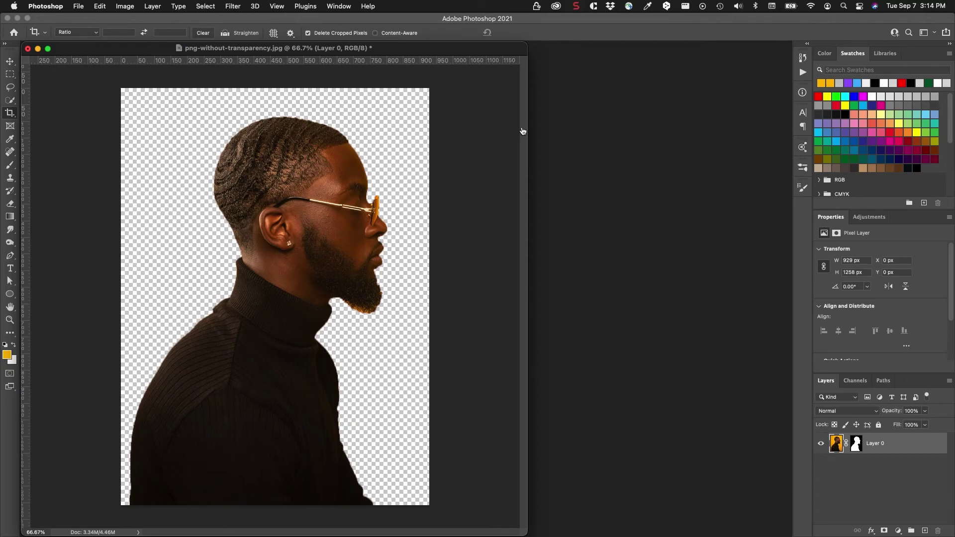
- Drop png-with-transparency.png from the Graphics folder onto ImageOptim to compress it
key(super+Tab)
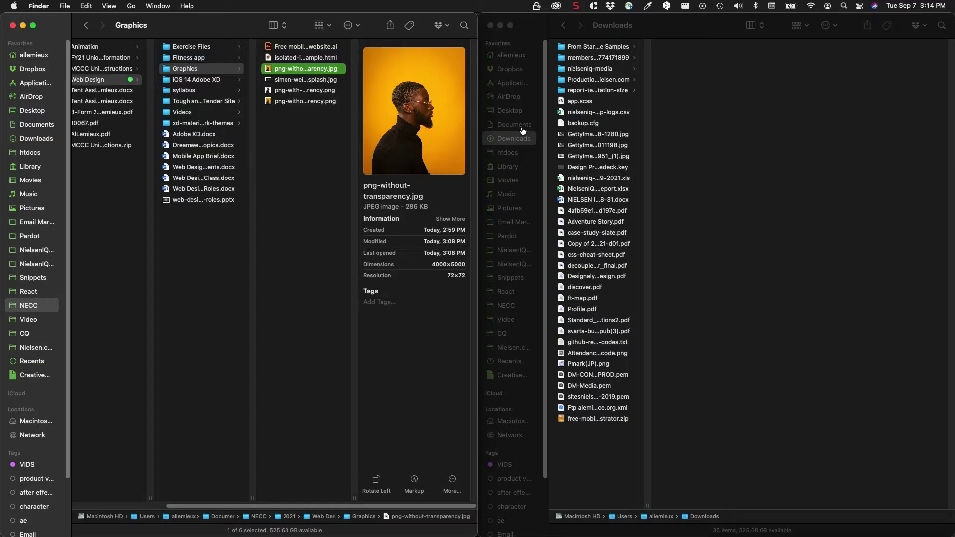
key(super+Tab)
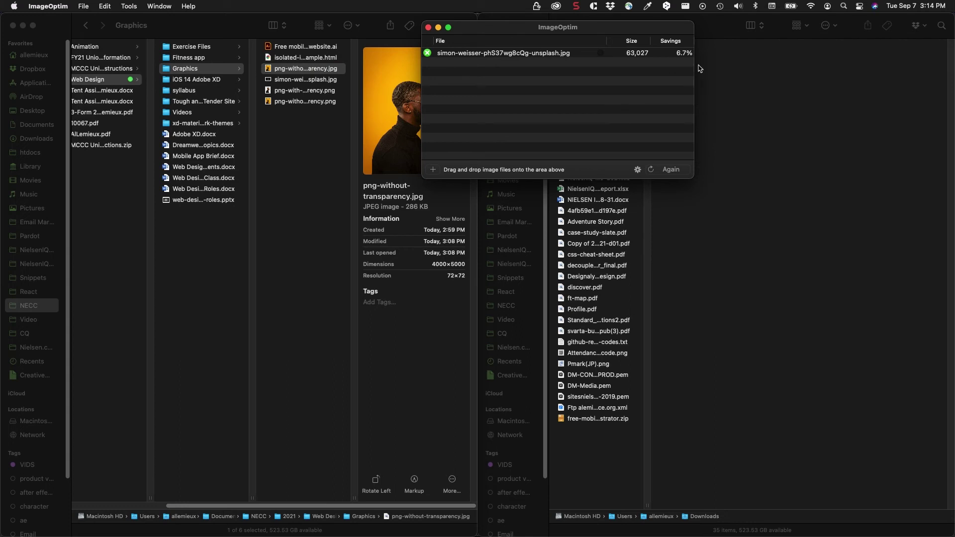
drag(583, 27, 641, 50)
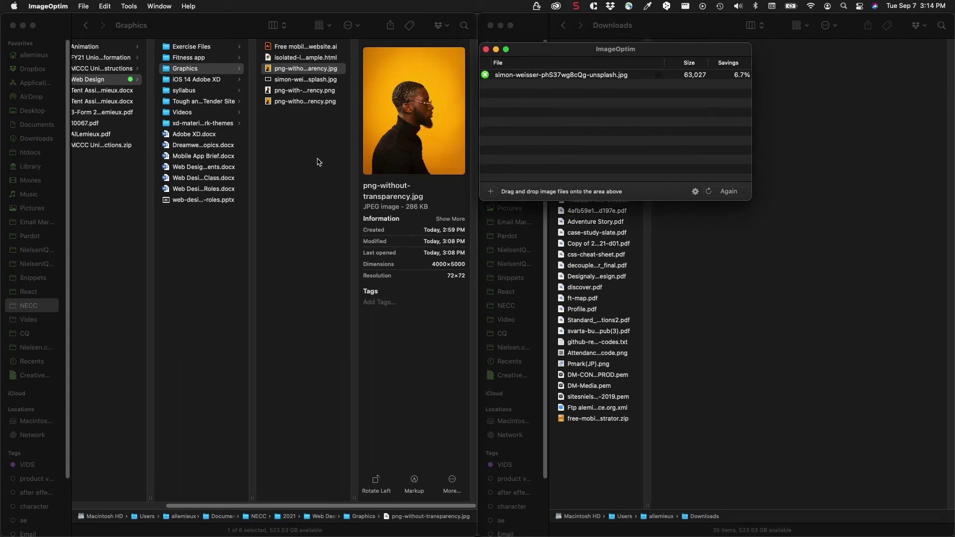
key(super+Tab)
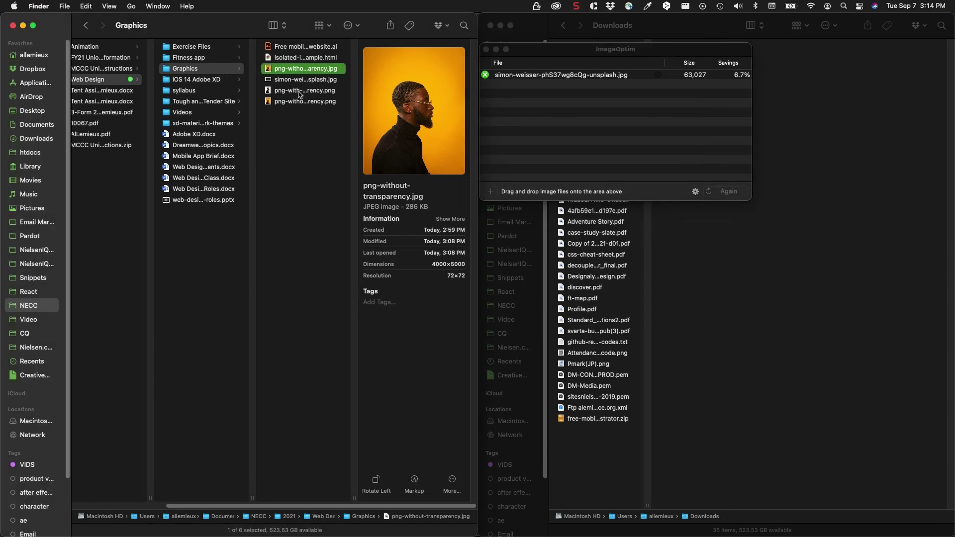
click(287, 95)
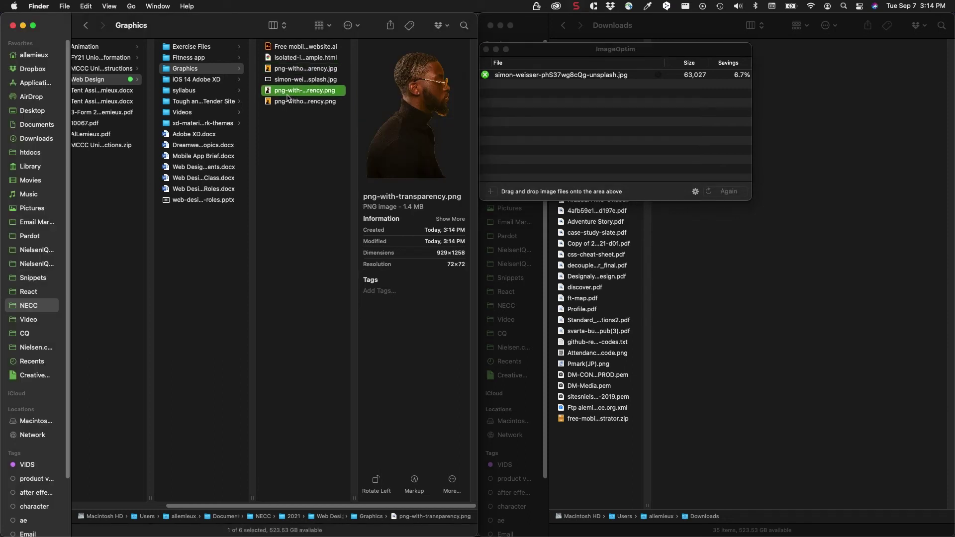
drag(280, 95, 605, 136)
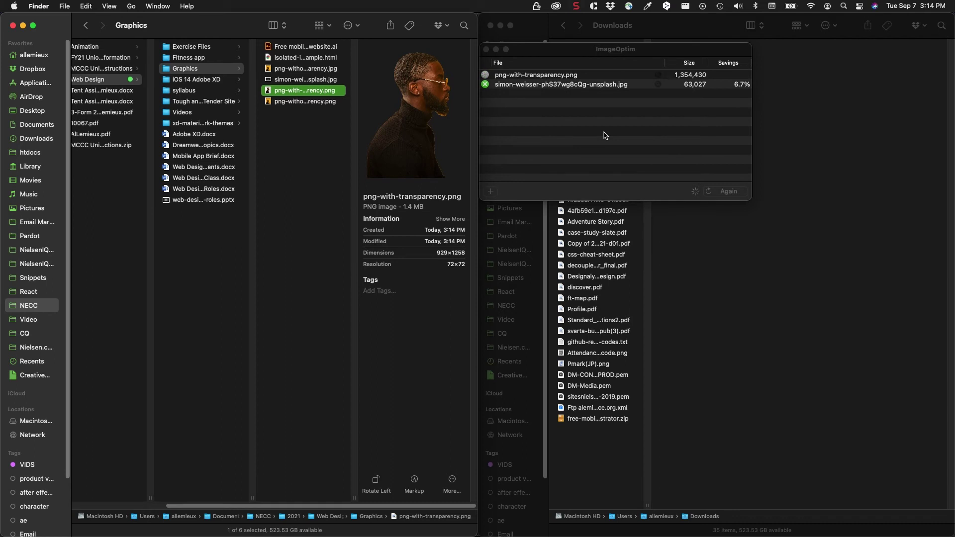
click(605, 135)
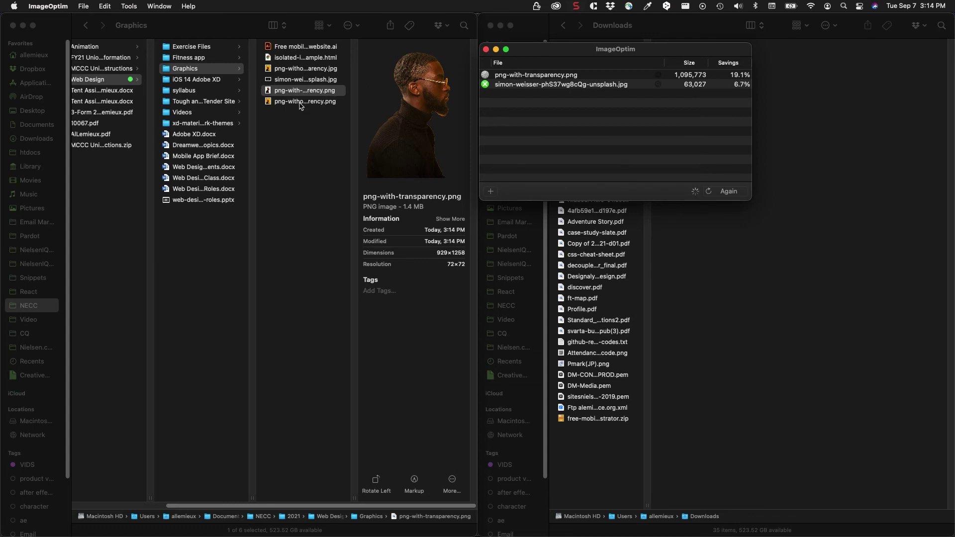
- Check the PNG files in the Graphics folder and ImageOptim's result: 19.1% smaller, 1,095,773 bytes
key(super+Tab)
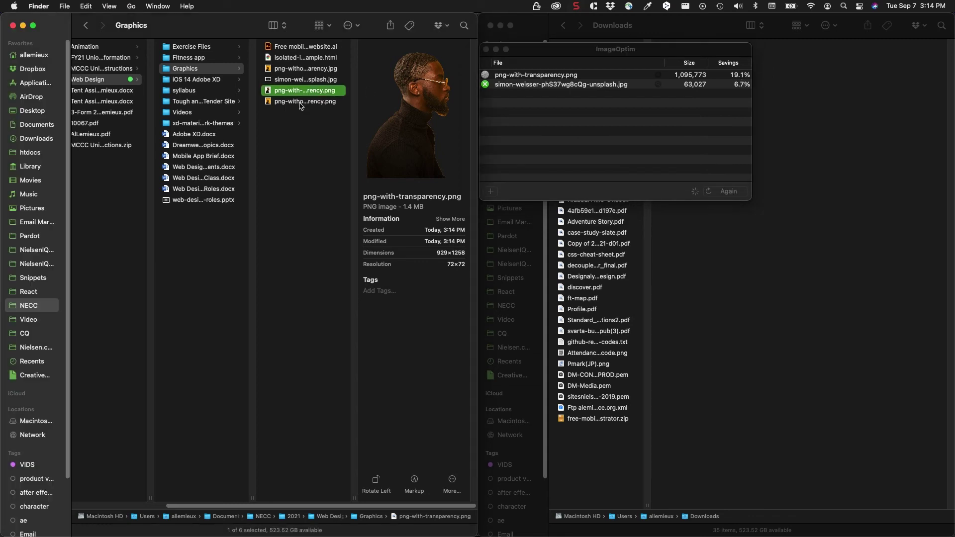
click(301, 105)
click(302, 93)
key(Return)
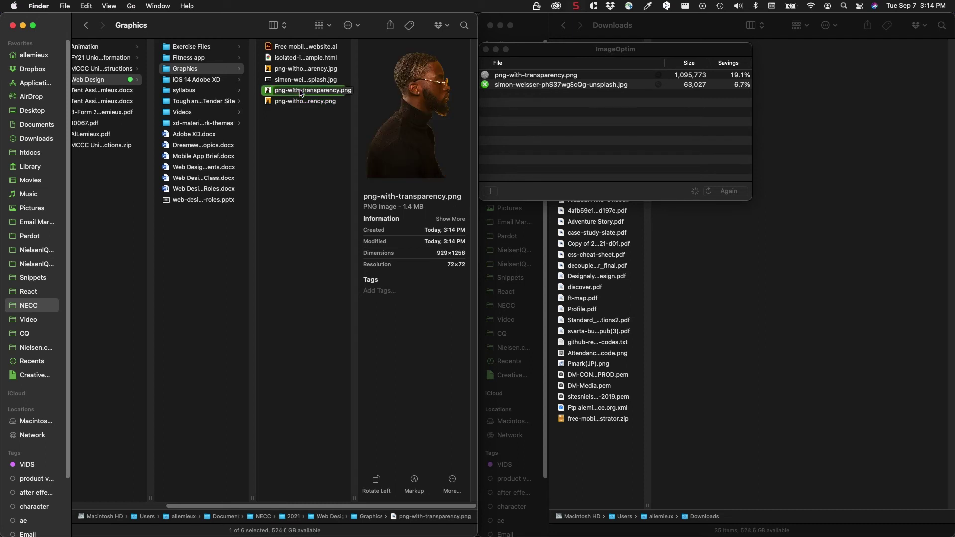
key(Return)
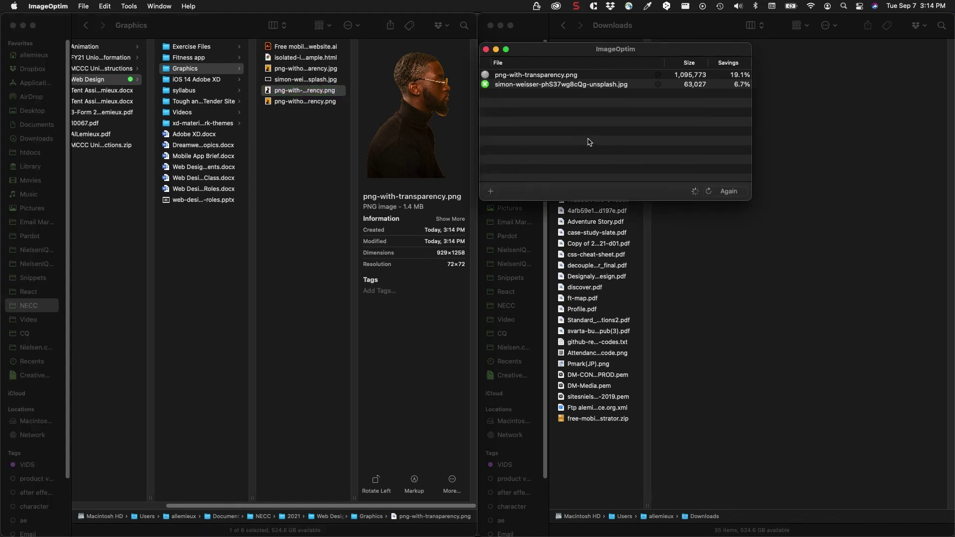
click(589, 142)
key(super+Tab)
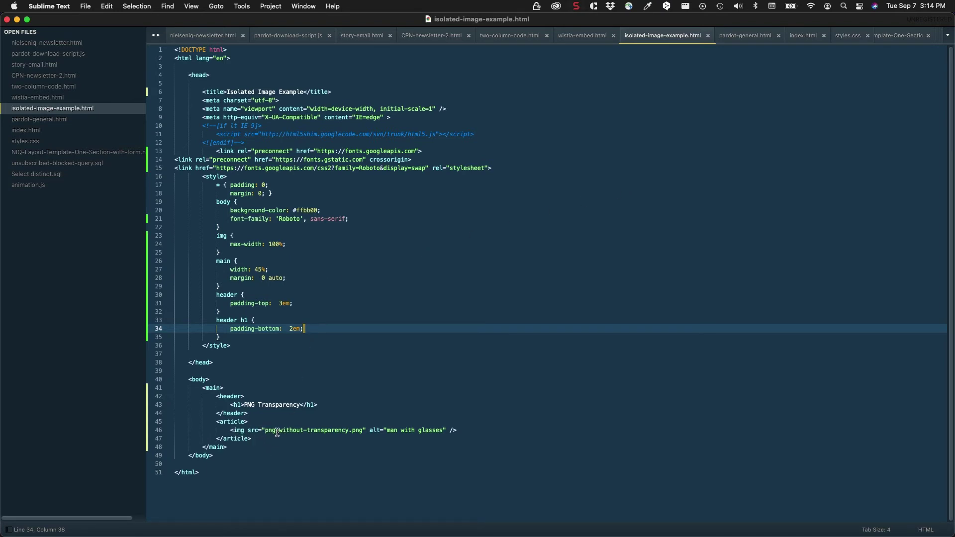
- Change the img src on line 46 to png-with-transparency.png and save isolated-image-example.html
click(305, 431)
key(BackSpace)
key(BackSpace)
key(BackSpace)
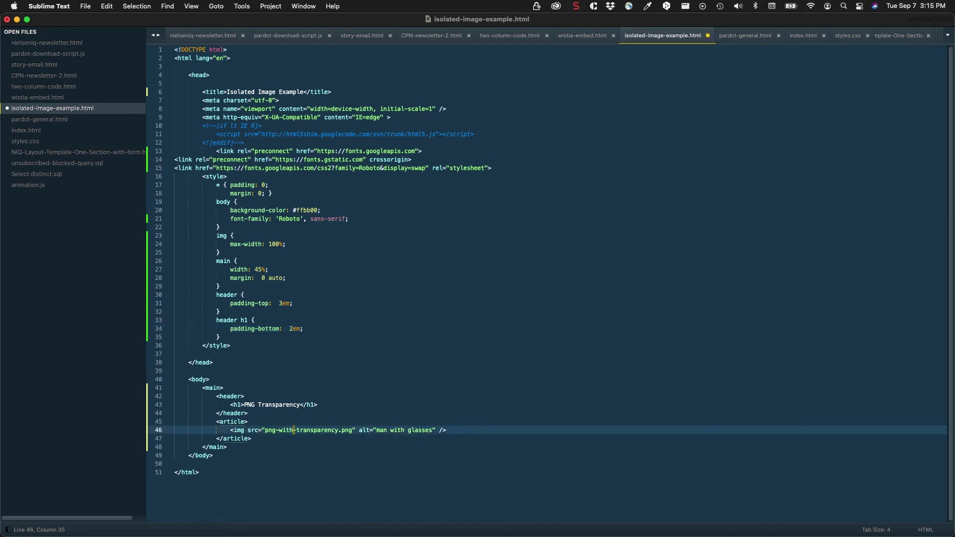
key(super+s)
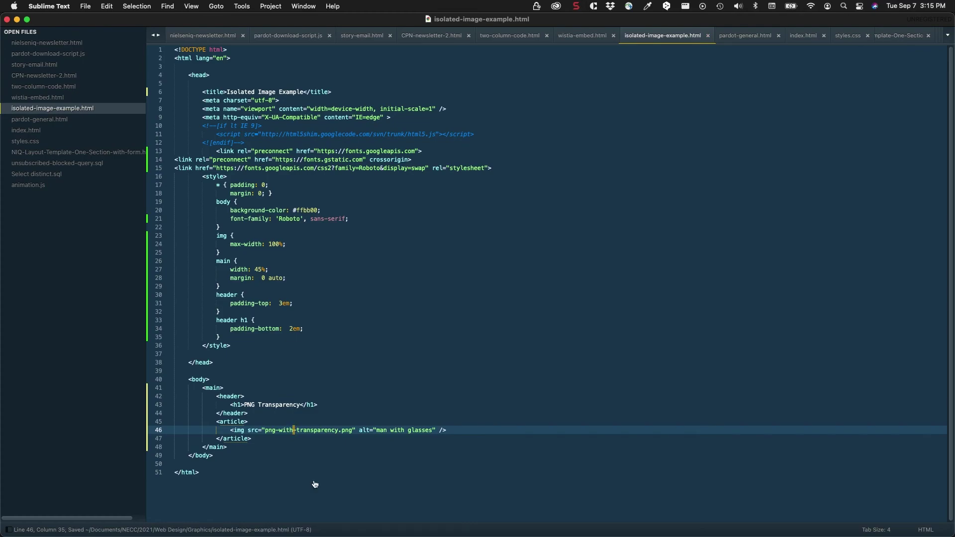
key(super+Tab)
- Reload the PNG Transparency page and scroll to check the portrait sits cleanly on yellow
key(super+r)
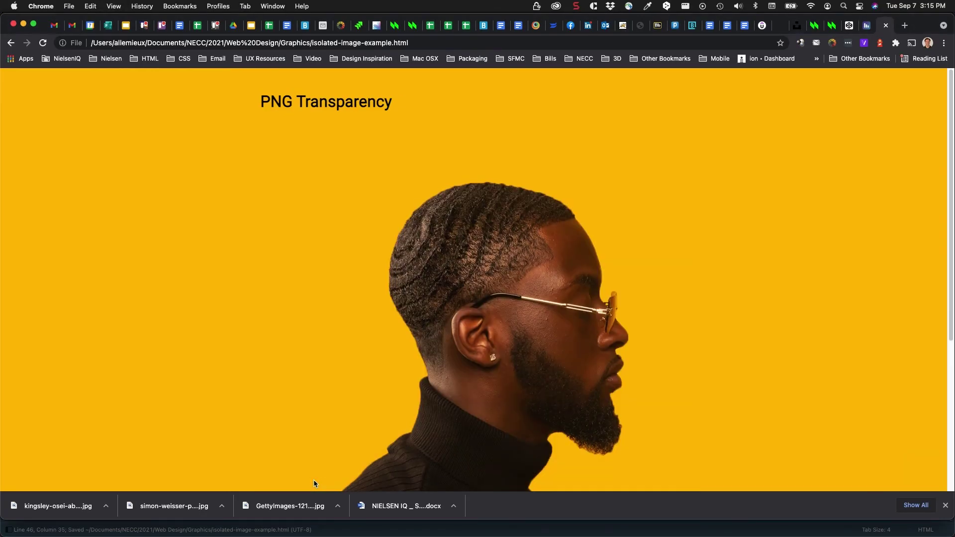
scroll(544, 305, down, 5)
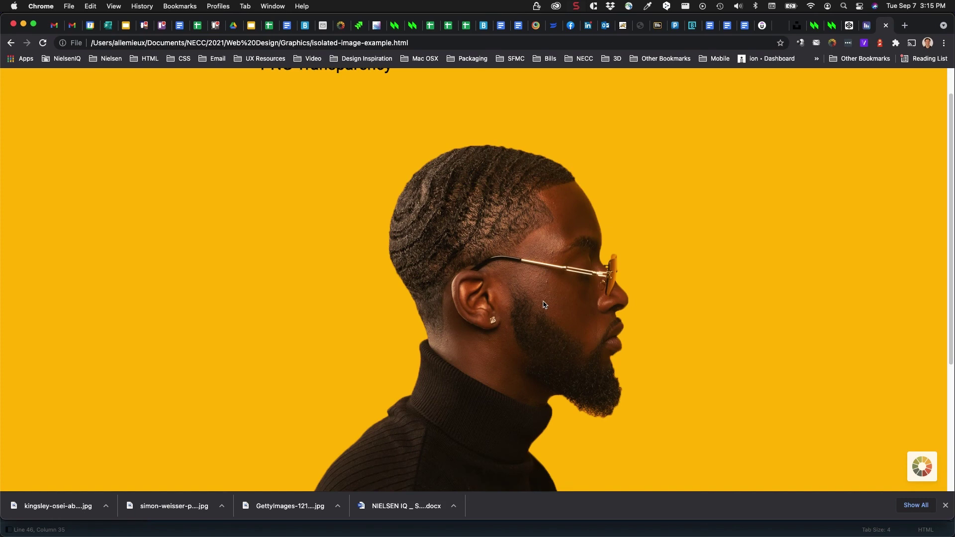
scroll(544, 305, up, 5)
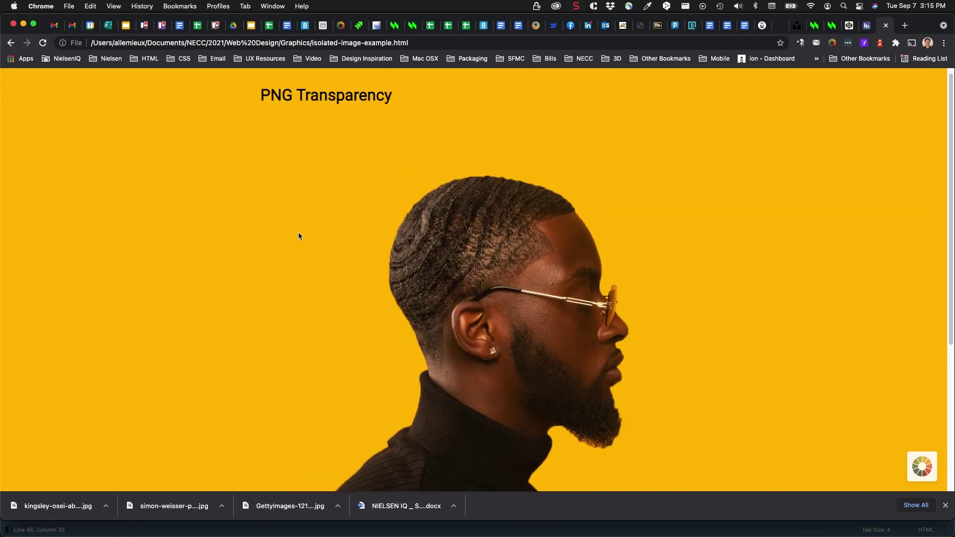
scroll(303, 302, down, 4)
scroll(362, 199, up, 4)
scroll(695, 296, down, 3)
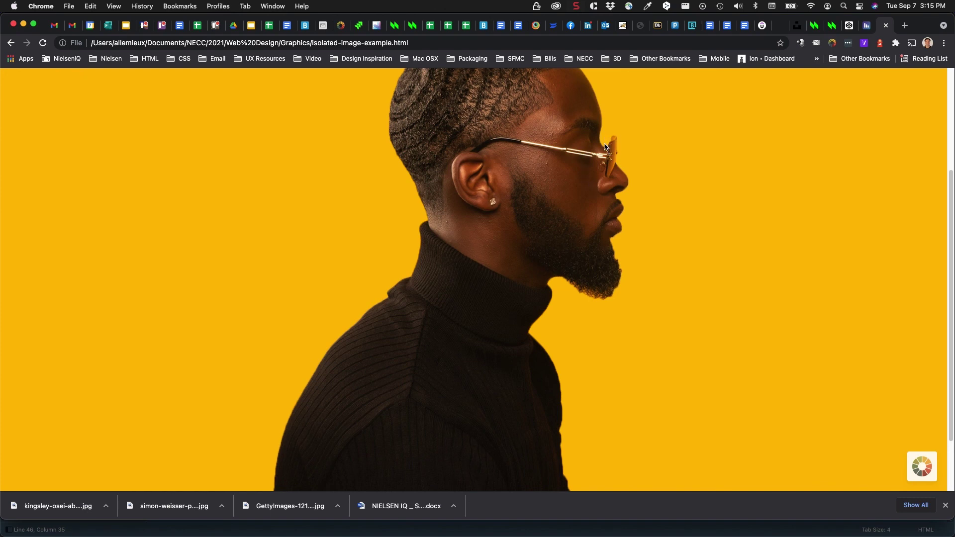
scroll(625, 260, down, 2)
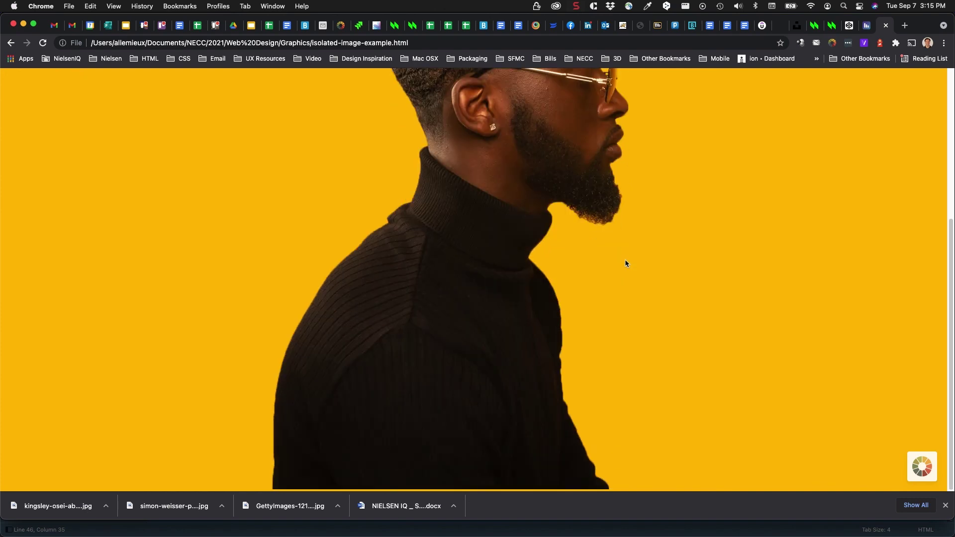
scroll(625, 258, up, 3)
scroll(625, 261, up, 2)
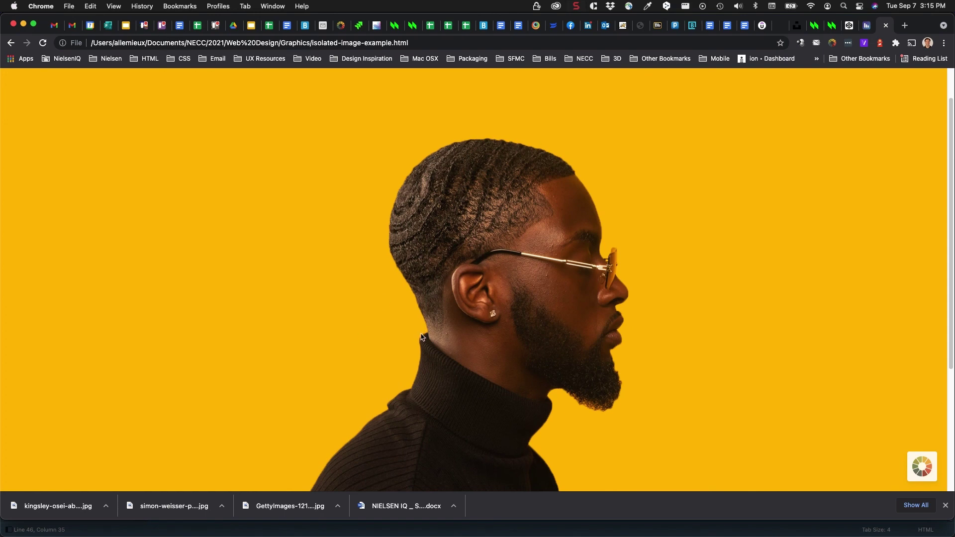
scroll(264, 252, down, 5)
scroll(264, 253, up, 3)
scroll(264, 255, up, 3)
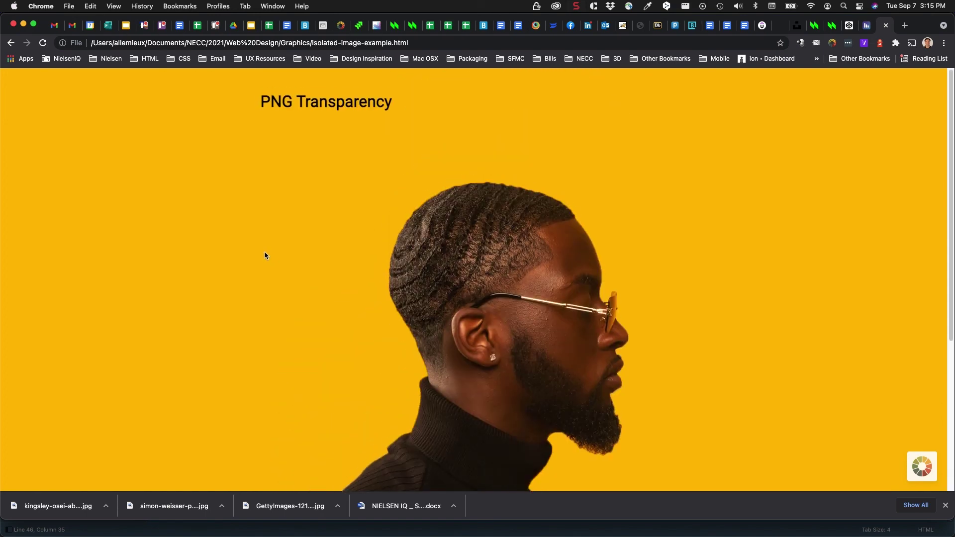
scroll(309, 221, down, 3)
scroll(382, 303, up, 3)
scroll(603, 403, down, 3)
scroll(603, 403, up, 3)
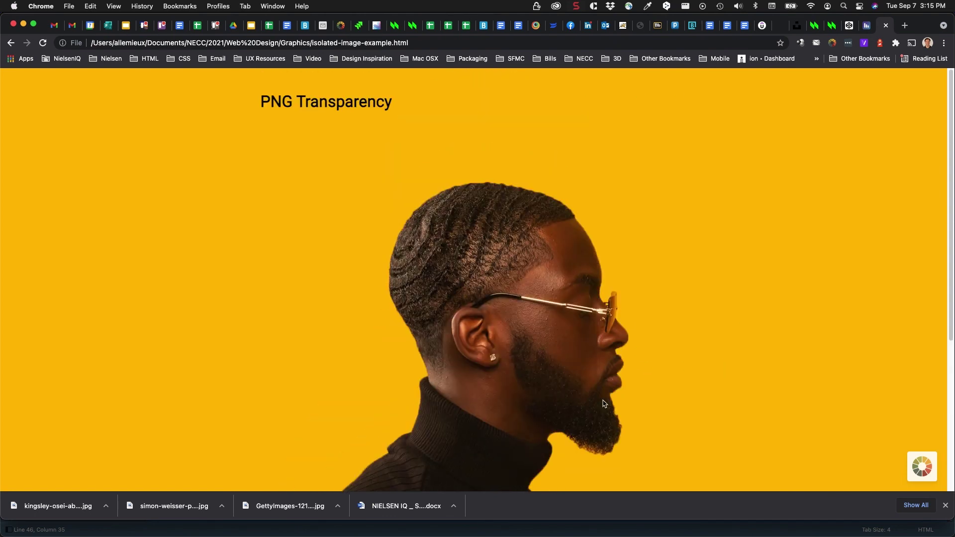